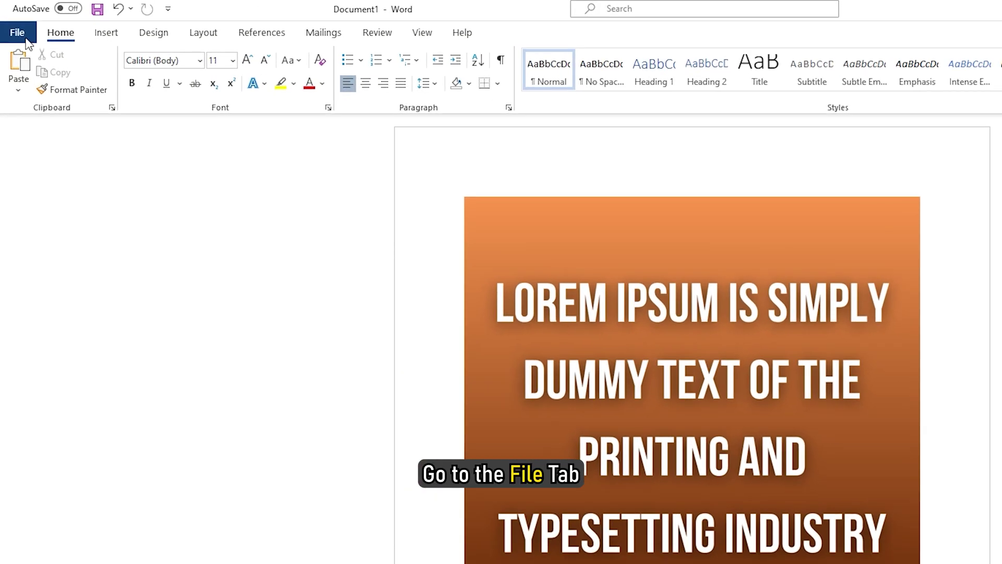
Step: Save the document to the Desktop as Doc1.pdf in PDF format
click(19, 35)
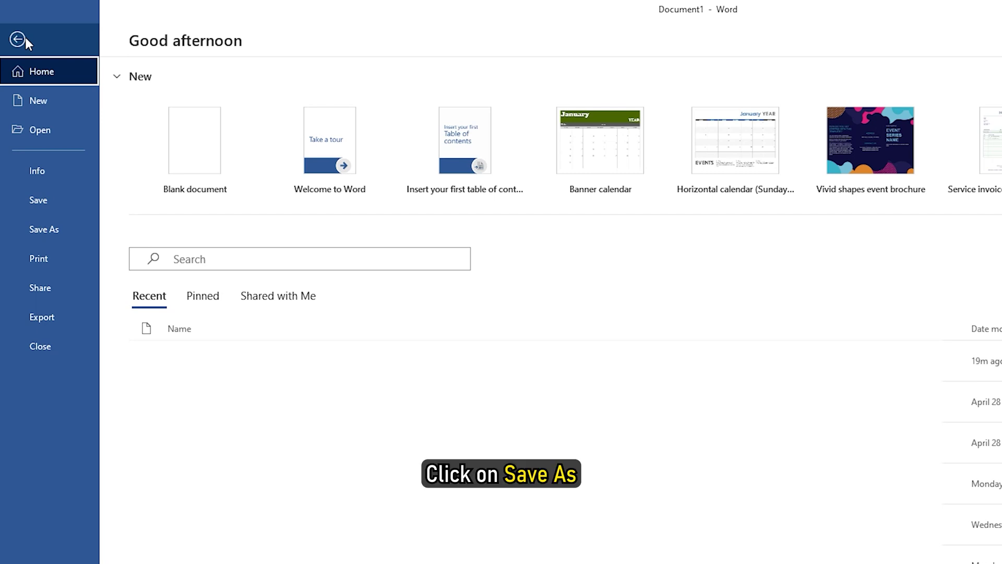
click(55, 229)
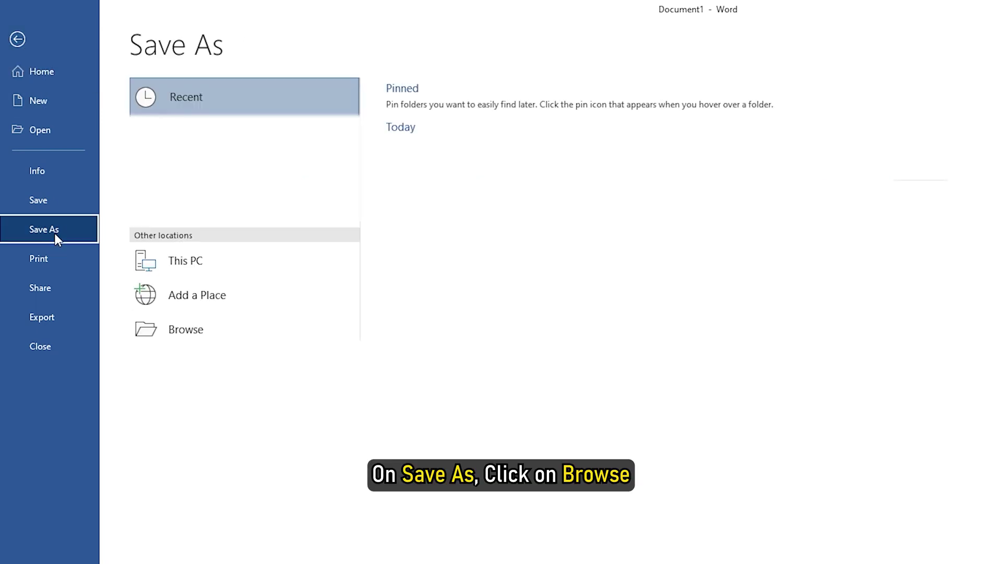
click(259, 330)
click(147, 289)
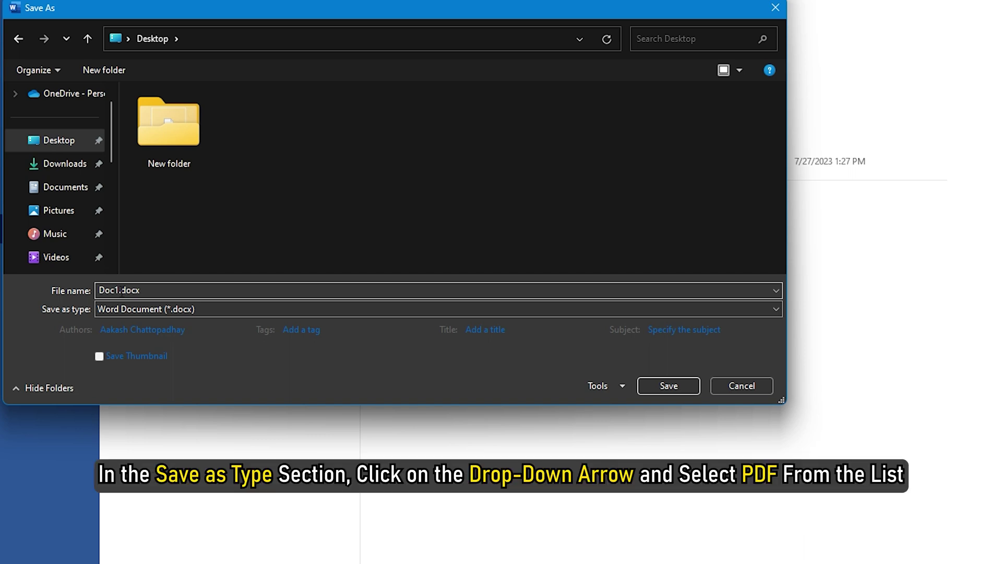
click(215, 308)
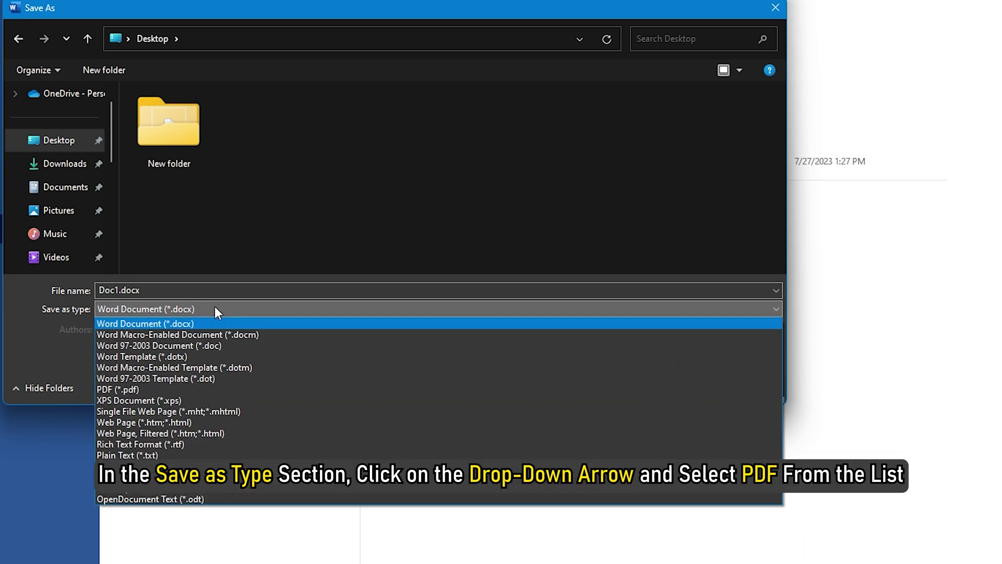
click(152, 389)
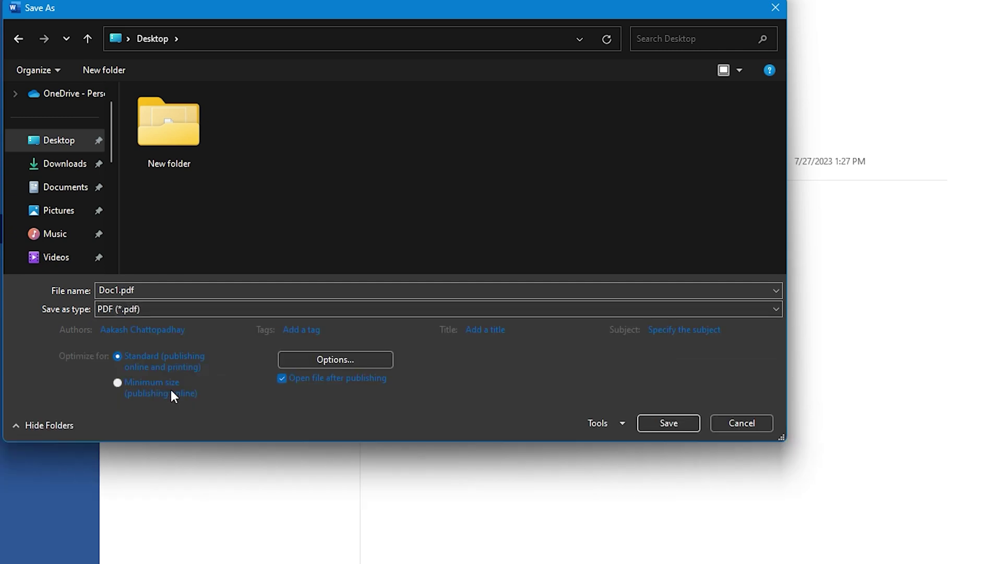
click(668, 423)
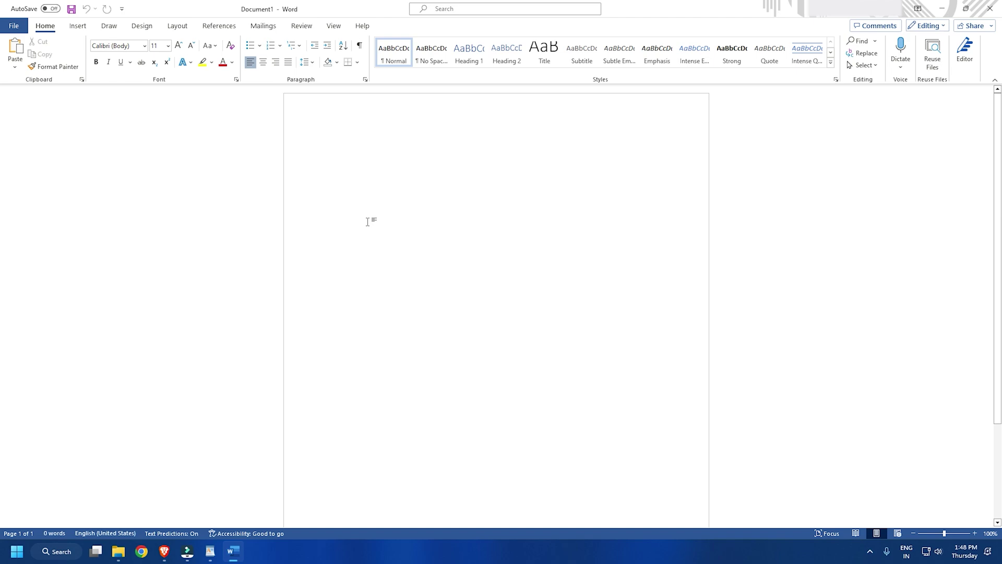
Step: Browse to the Desktop and select Doc1.pdf to open
click(16, 31)
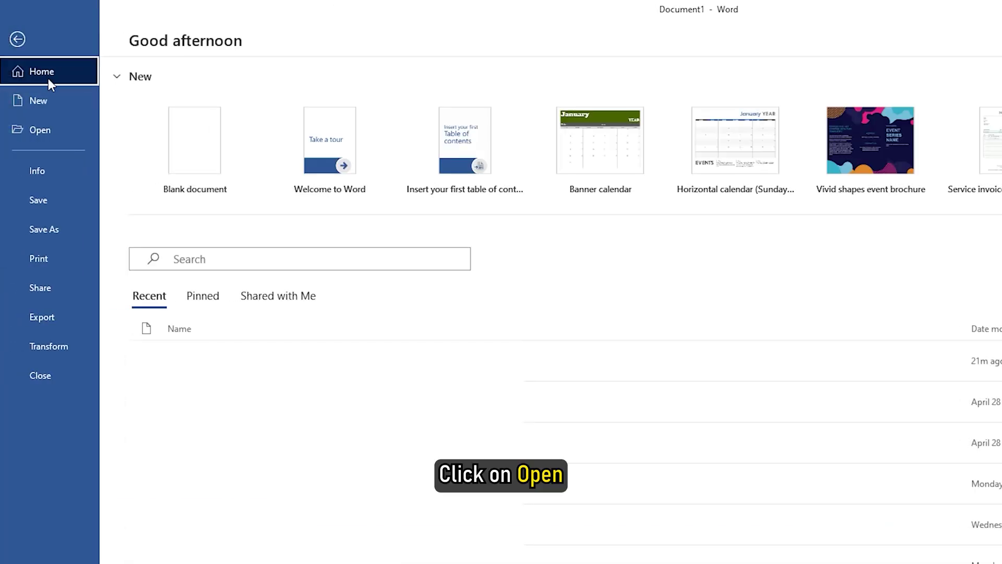
click(66, 130)
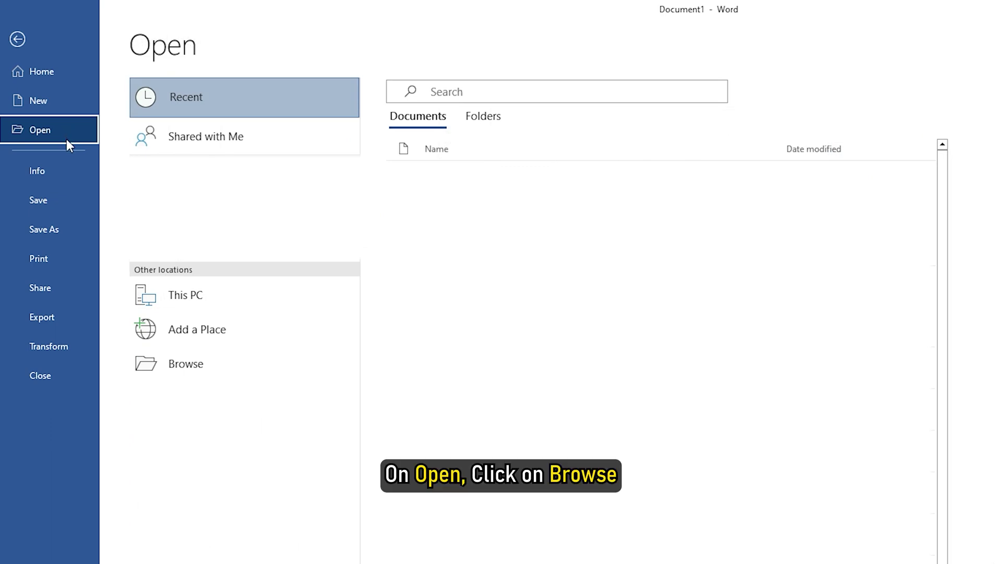
click(212, 363)
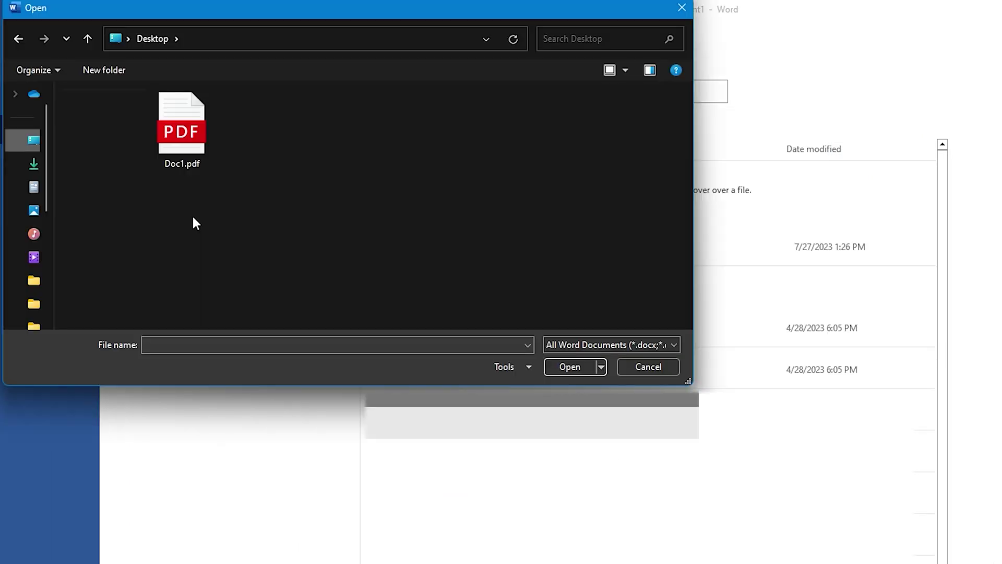
click(185, 147)
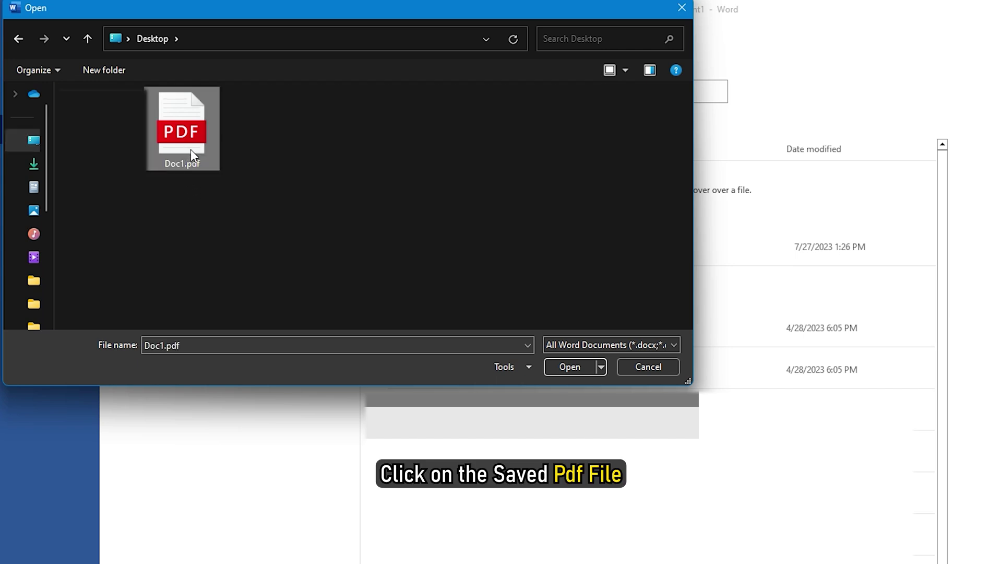
Step: Open Doc1.pdf and accept the notice converting it to an editable document
click(570, 367)
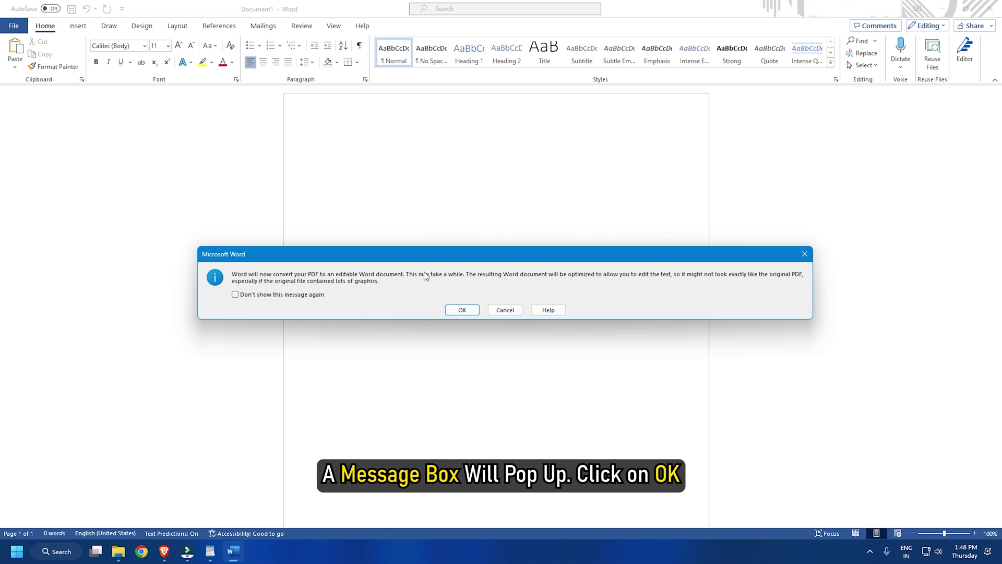
click(467, 310)
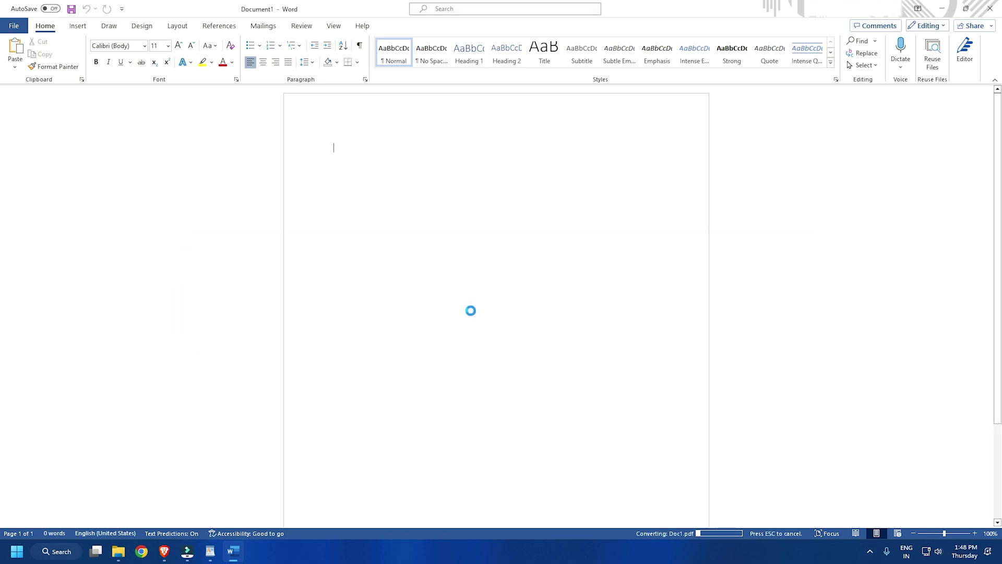